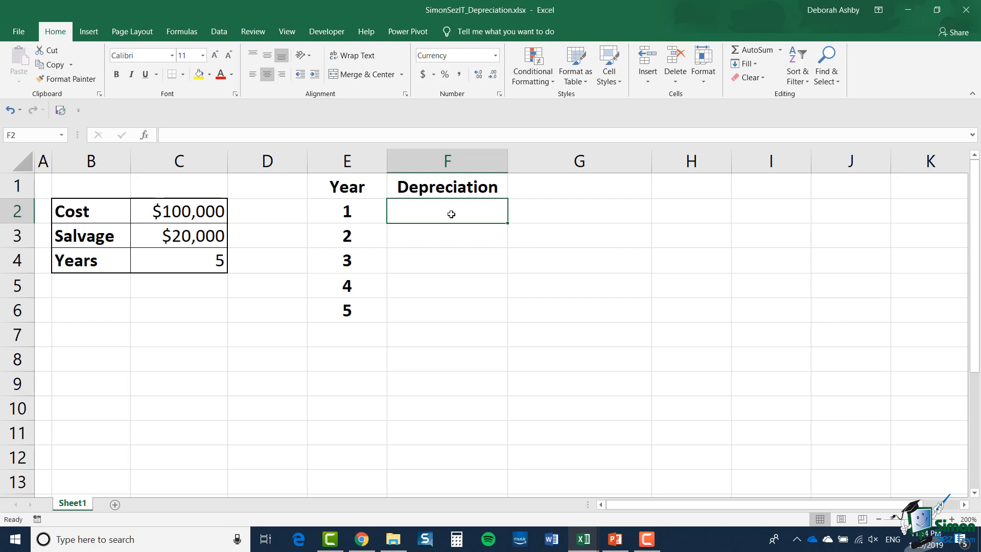
Step: Start an SLN formula in F2 using the function arguments dialog, with the cost as the absolute reference $C$2
text(=SLN()
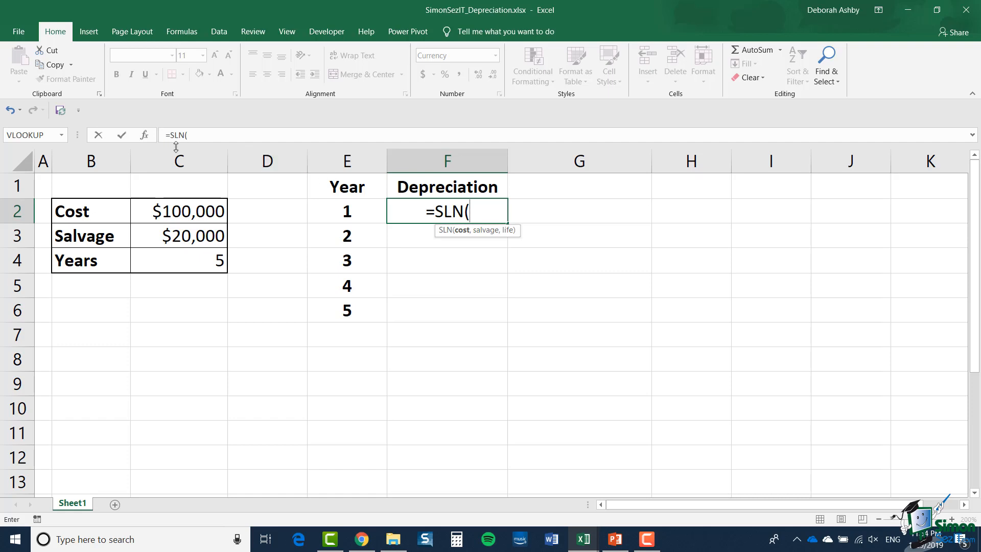
click(145, 135)
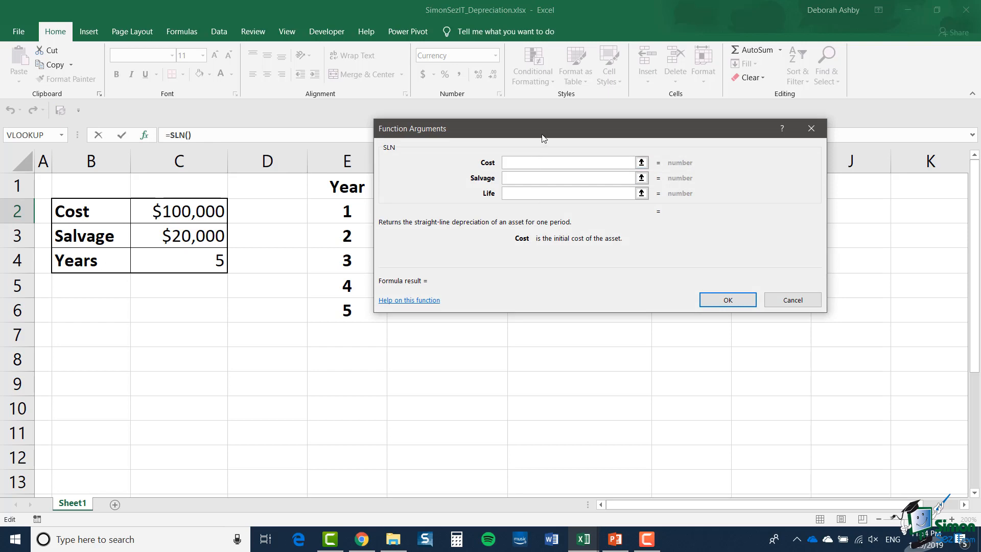
drag(543, 135, 606, 260)
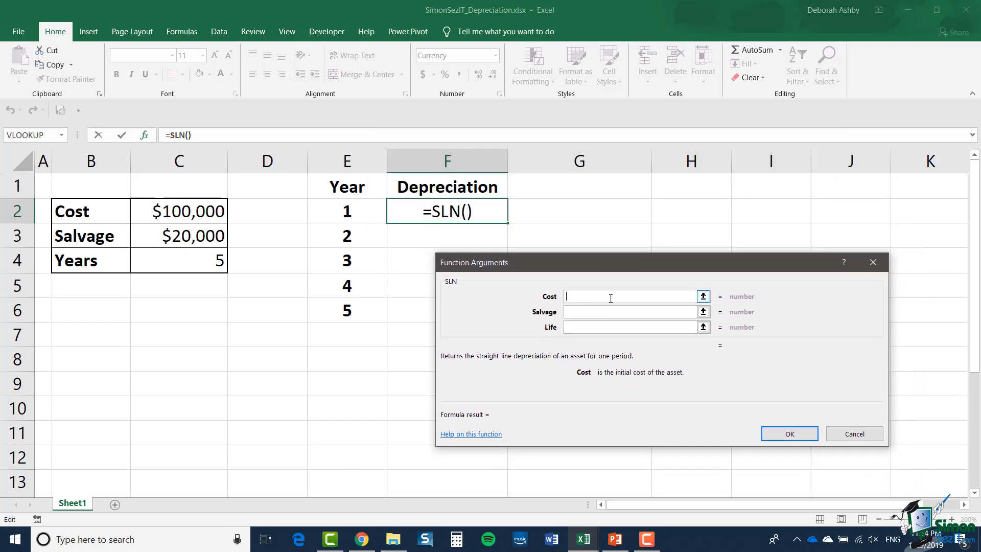
click(200, 212)
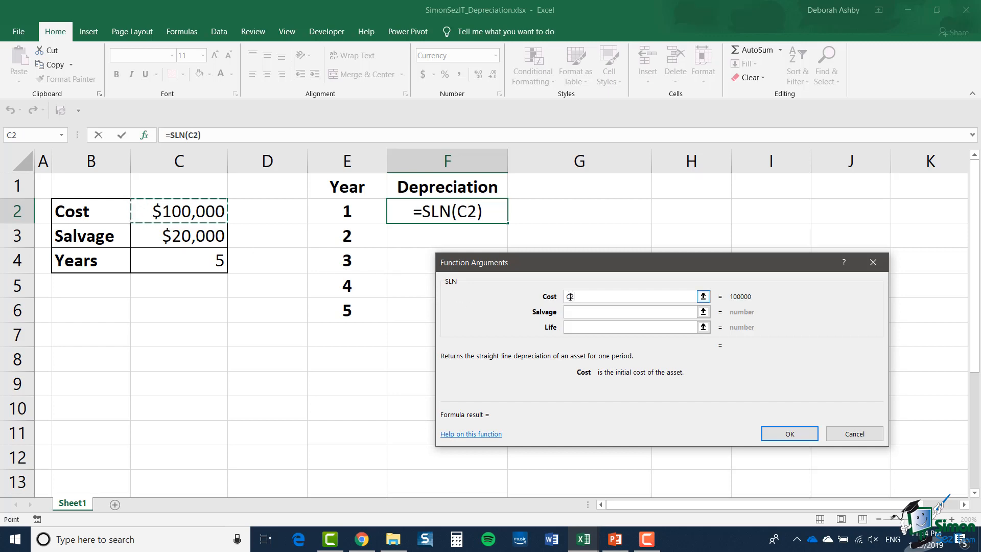
key(F4)
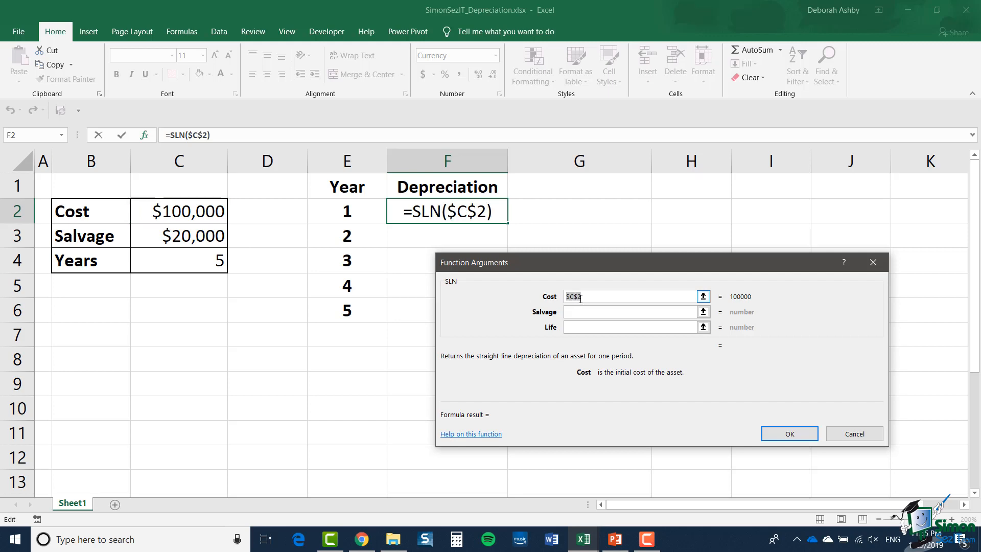
Step: Complete the SLN formula with salvage $C$3 and life $C$4, and fill it down from F2 to F6
click(575, 312)
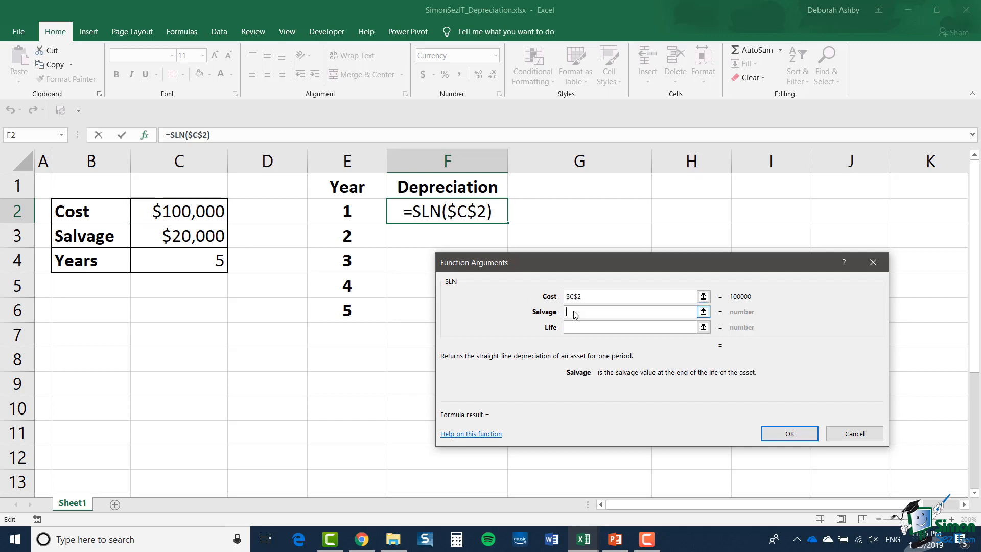
click(198, 239)
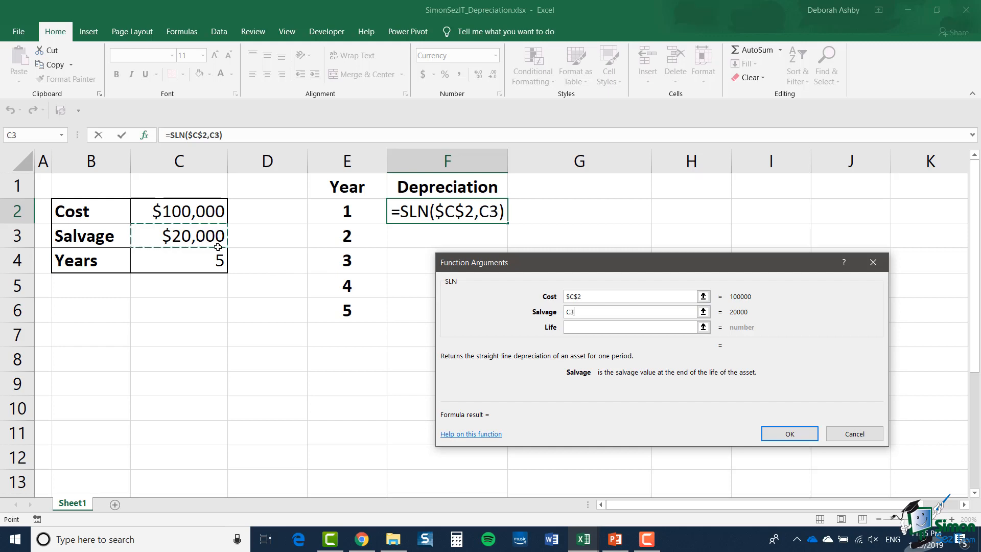
key(F4)
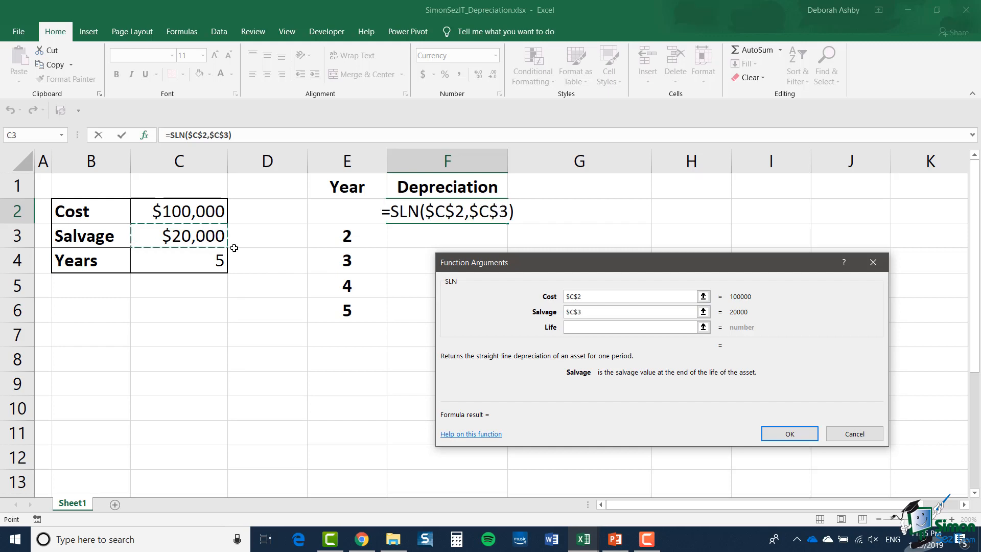
click(579, 328)
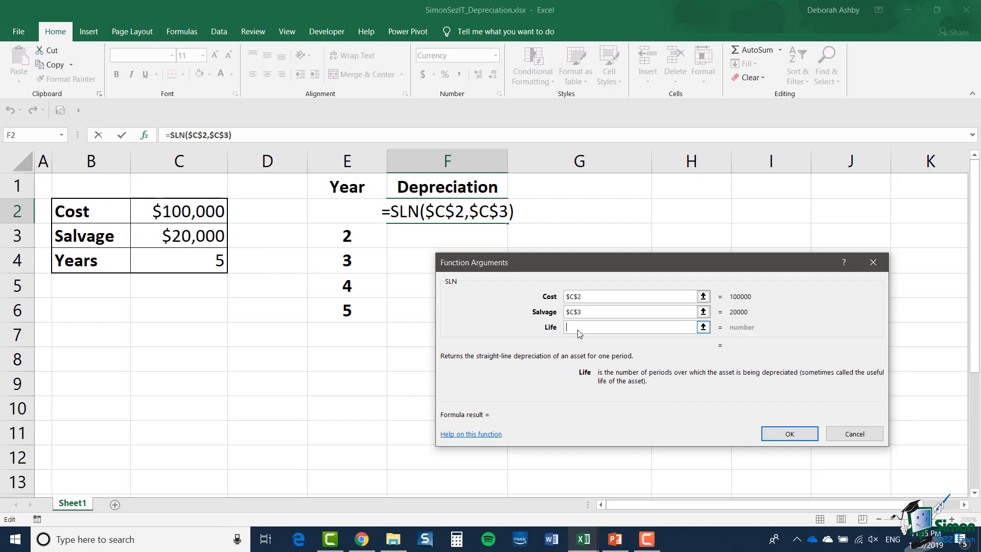
click(177, 269)
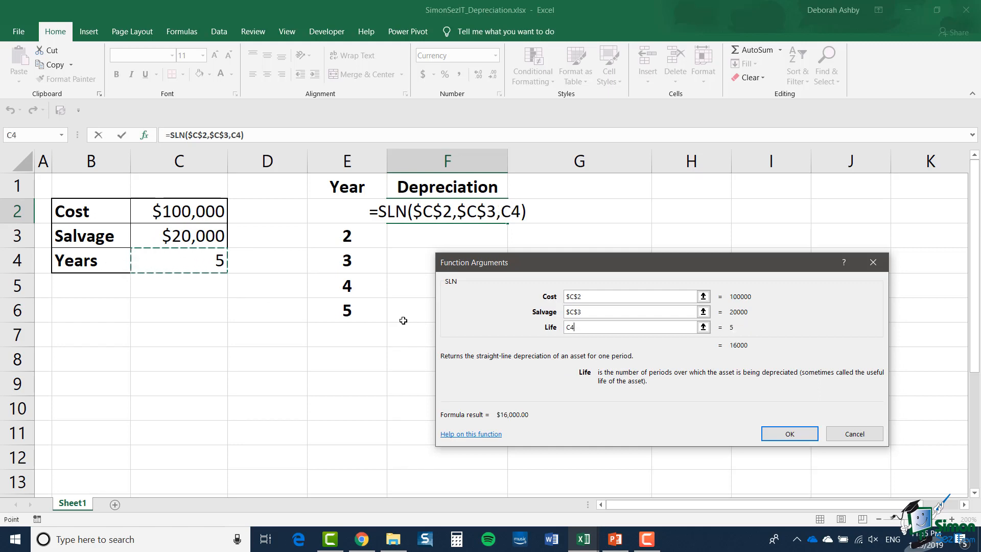
key(F4)
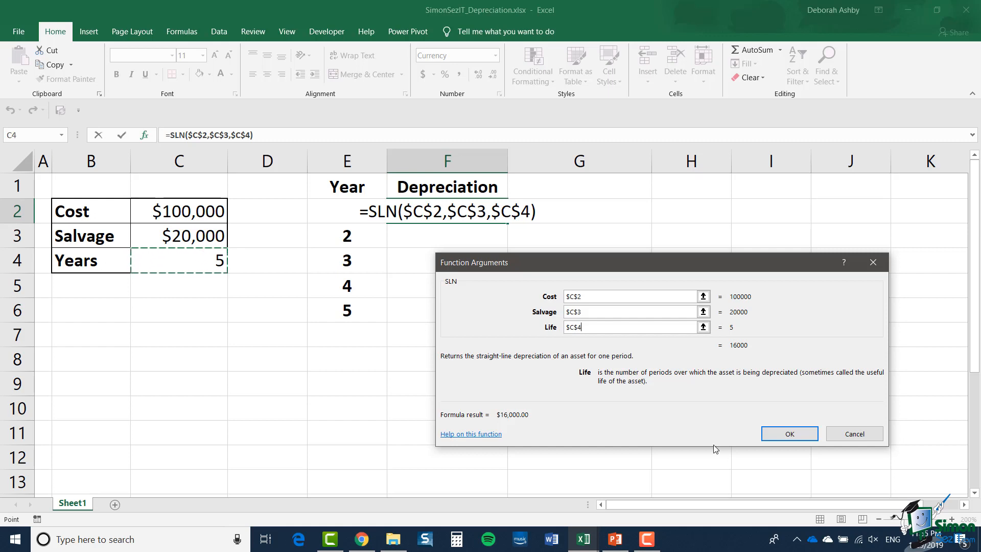
click(793, 434)
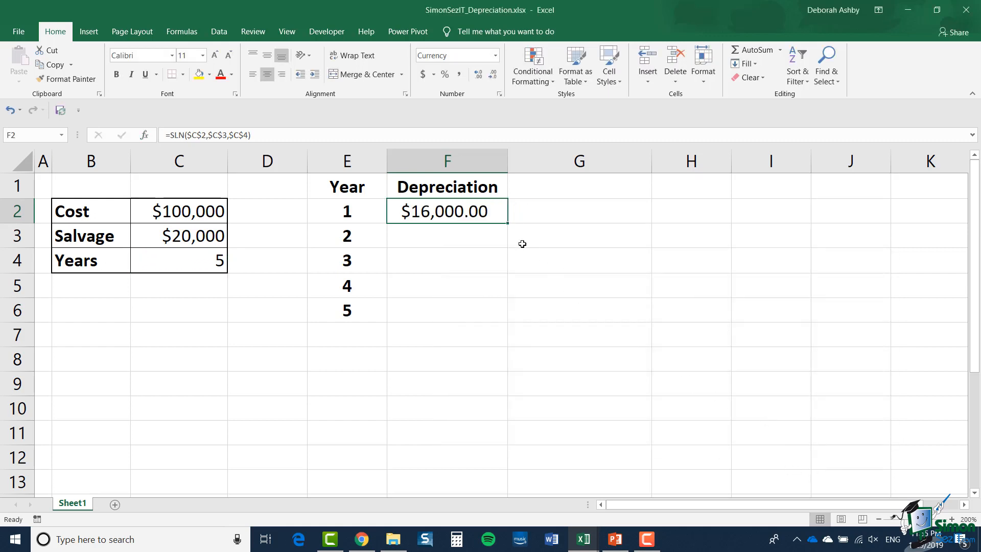
drag(508, 223, 511, 317)
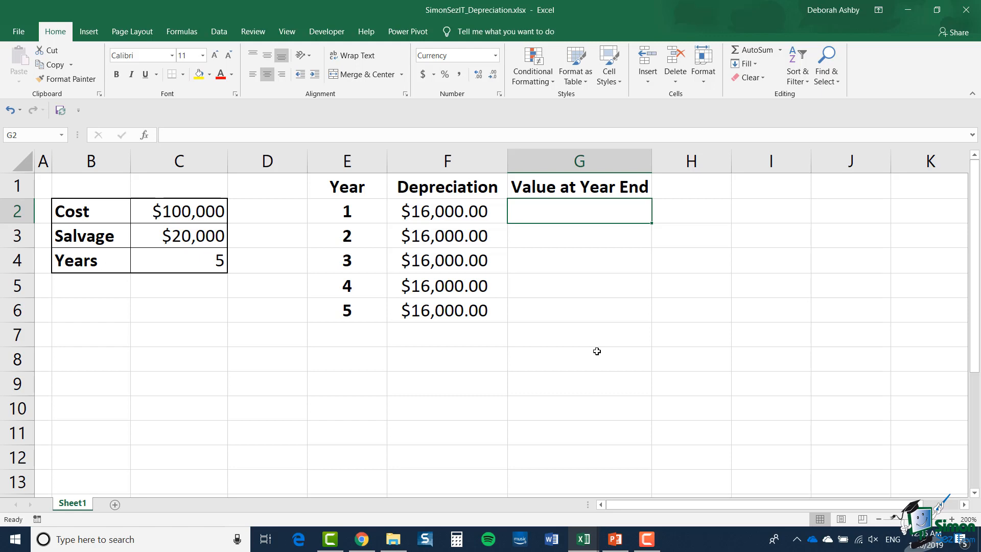
Step: Calculate the year 1 end value in G2 with the formula =C2-F2
text(=C2)
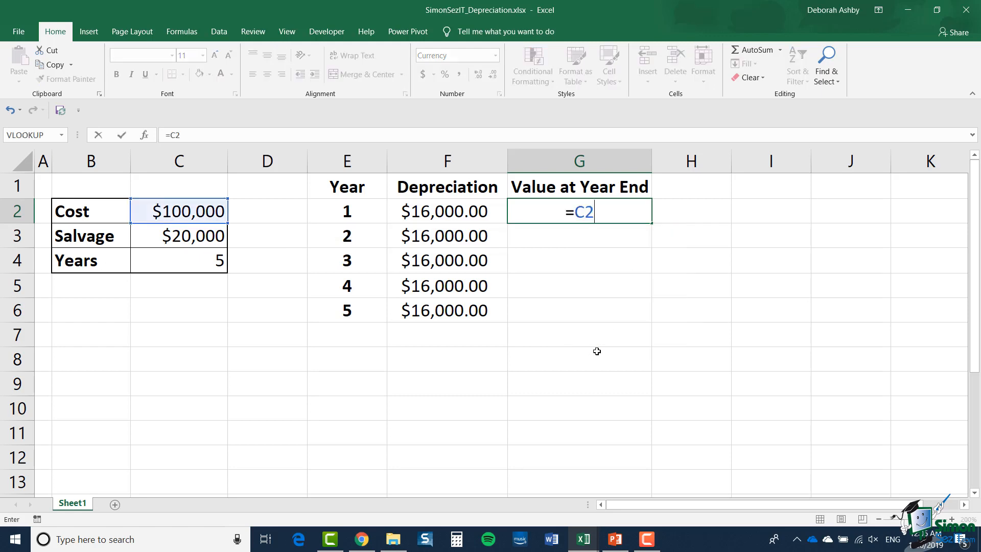
text(-F2)
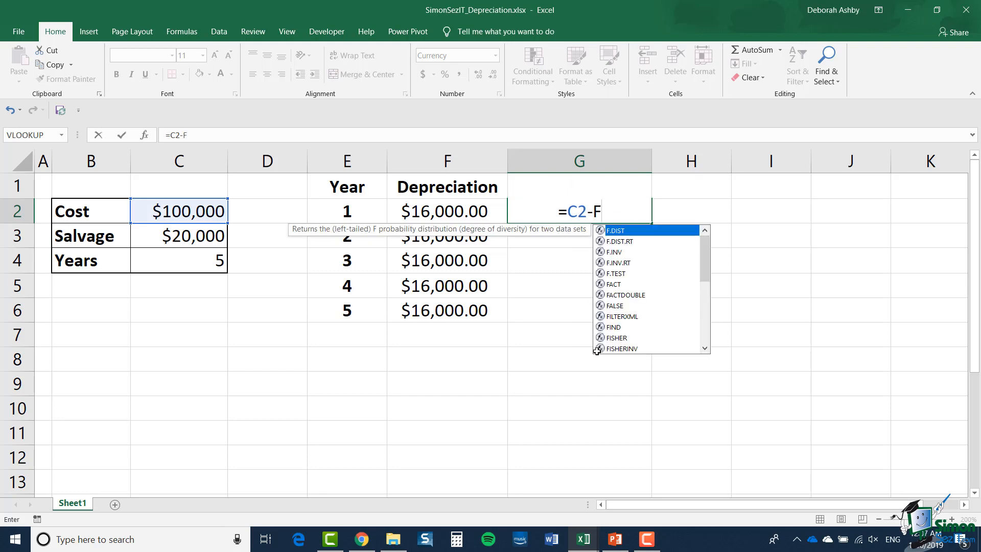
key(Return)
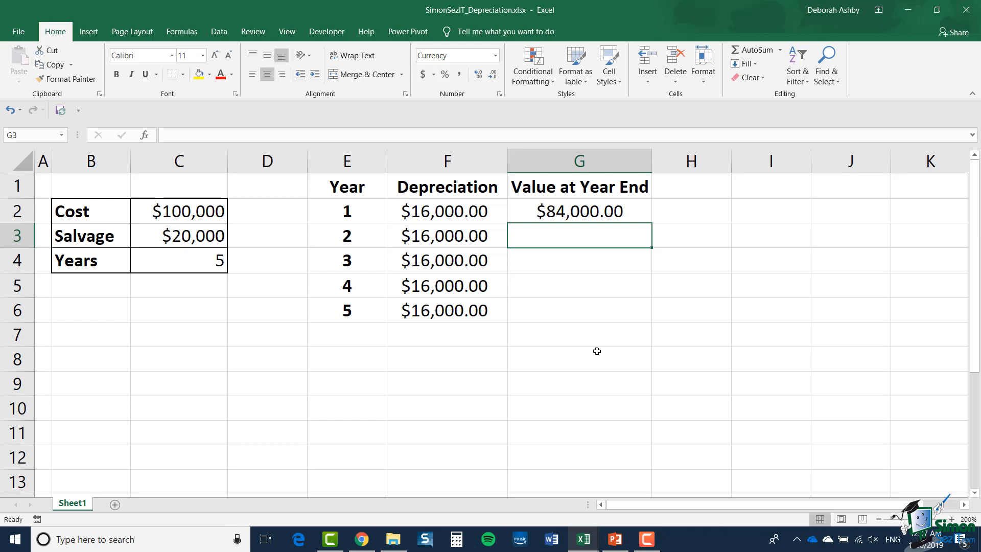
Step: Calculate the year 2 end value in G3 with the formula =$C$2-(F2+F3)
text(=)
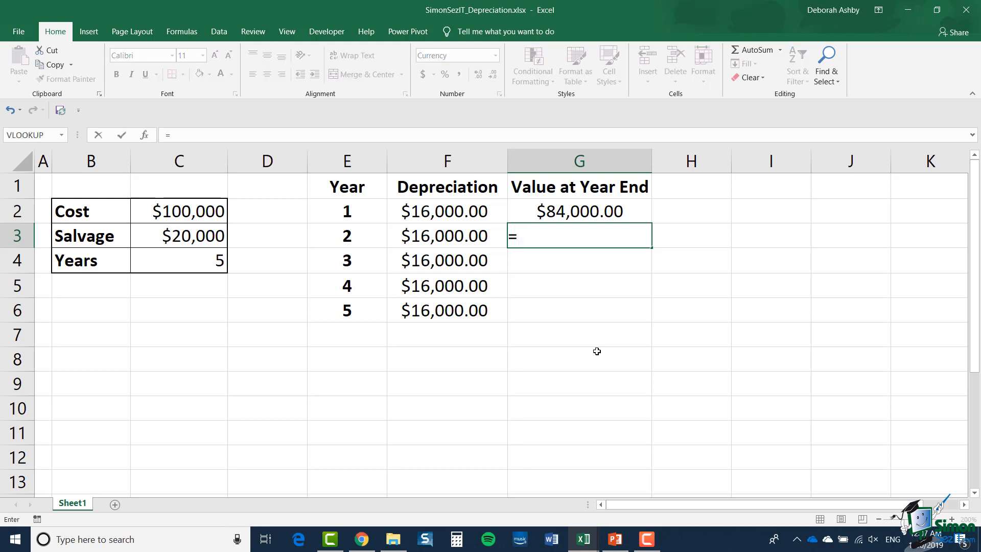
text($C$2)
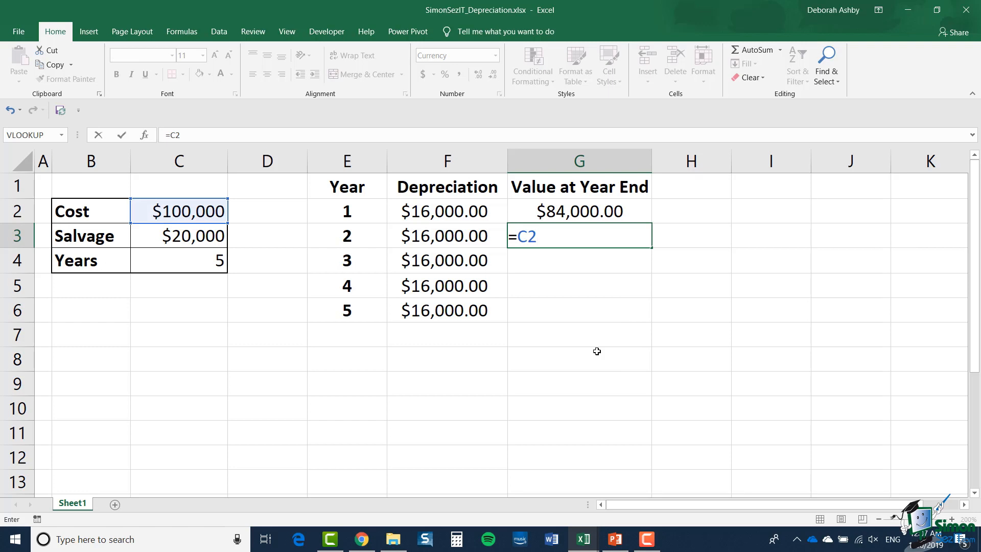
key(F4)
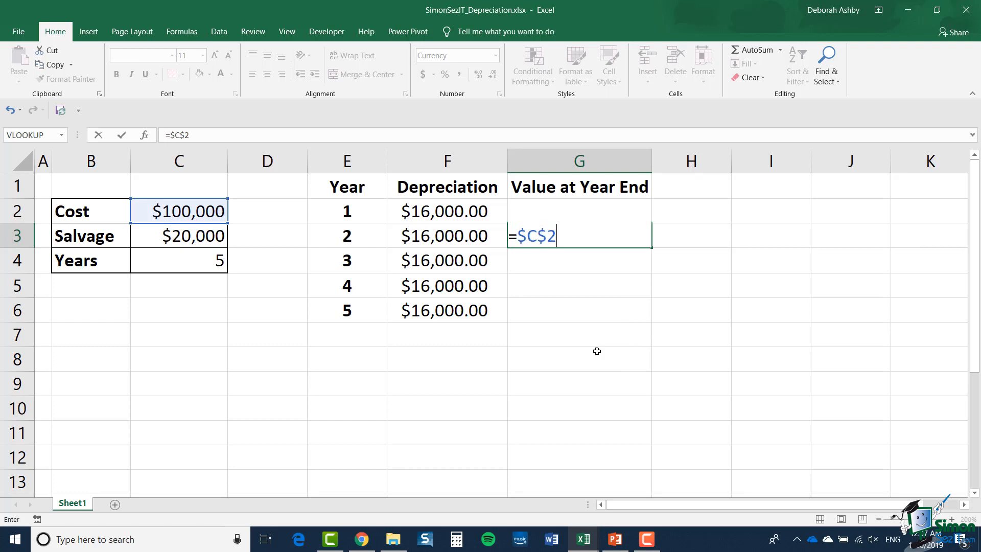
text(-(F2)
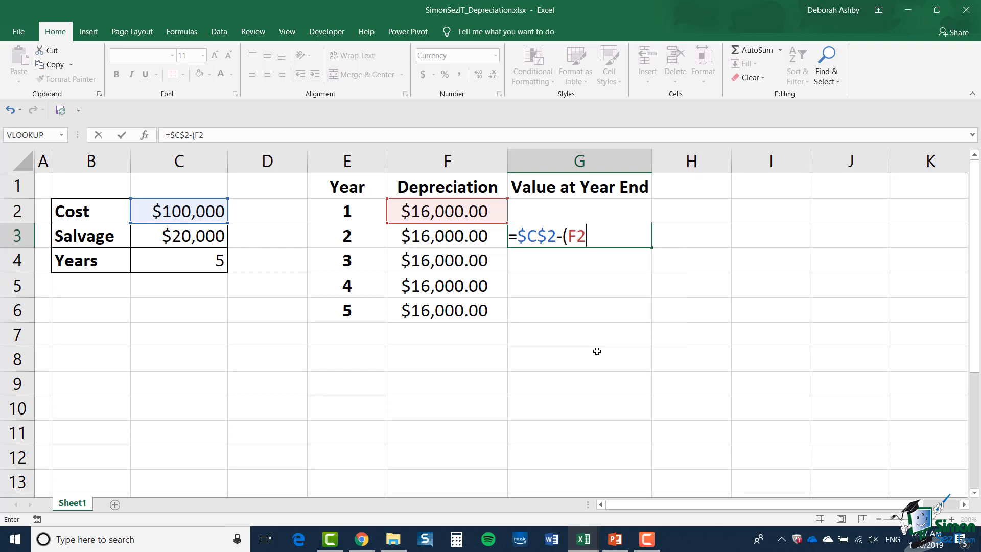
text(+F)
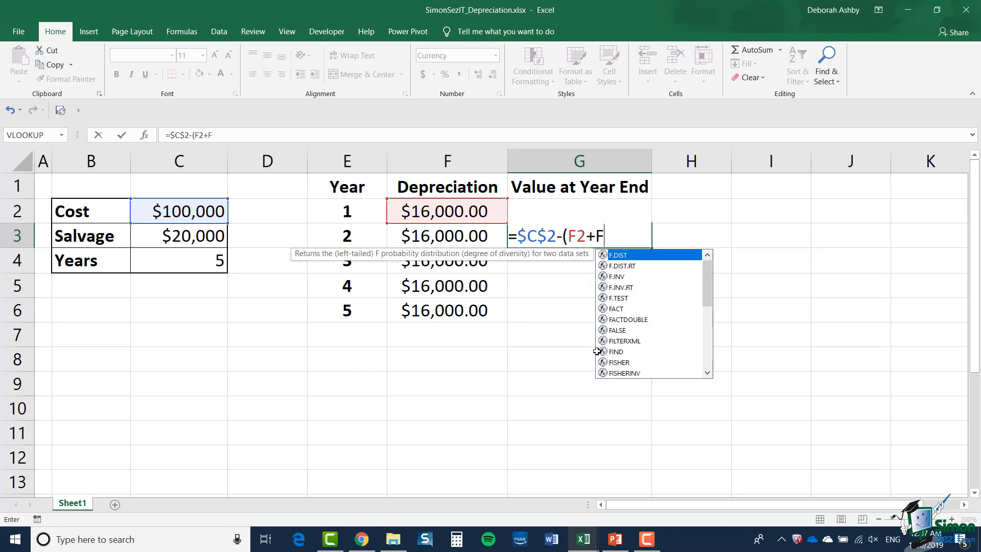
text(3))
key(Return)
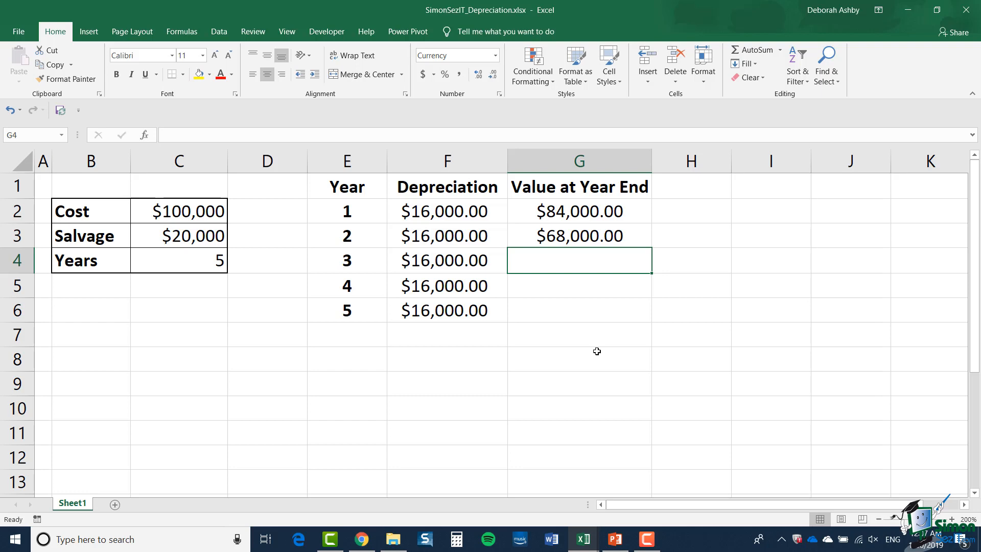
Step: Rewrite the G3 formula as =$C$2-SUM(F2:F3) so that it sums a range
double_click(564, 239)
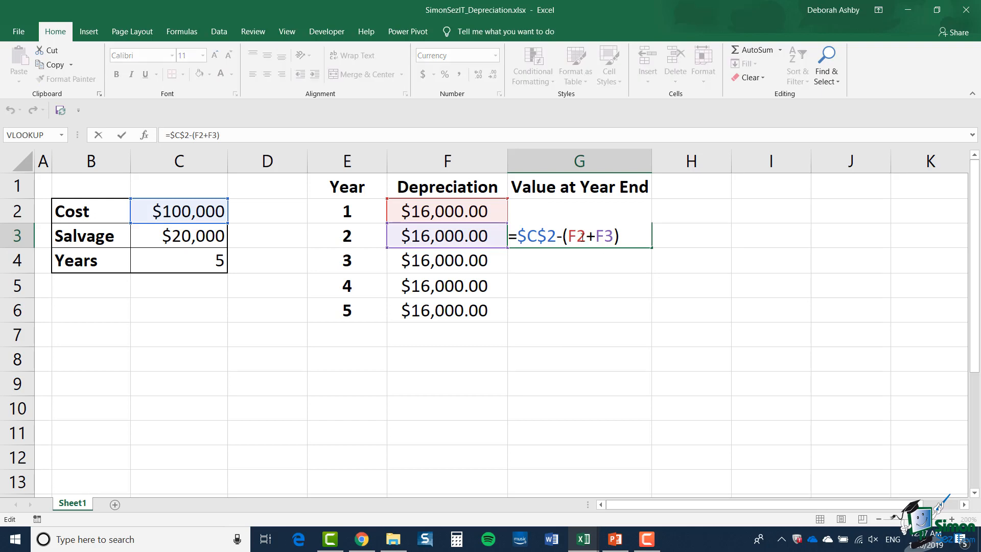
text(SUM)
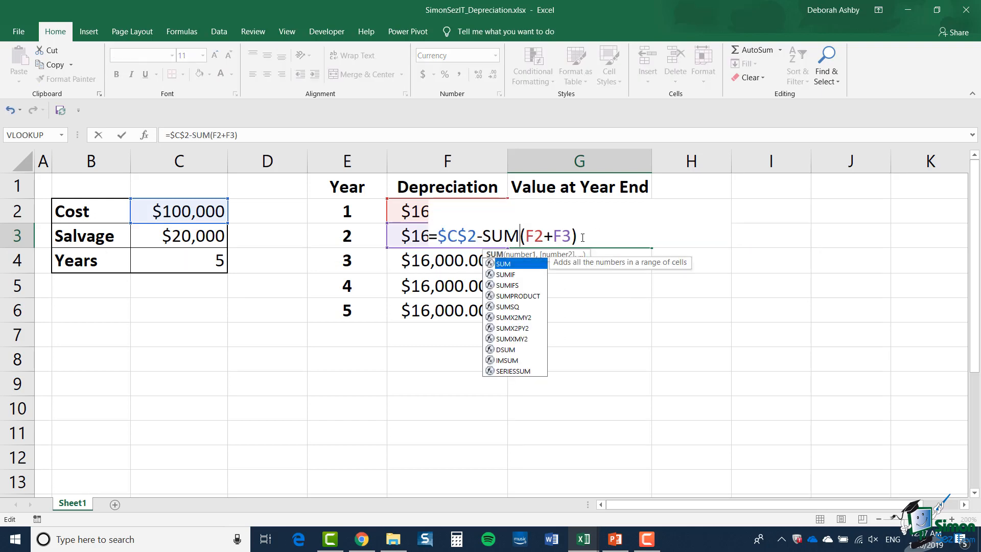
key(Escape)
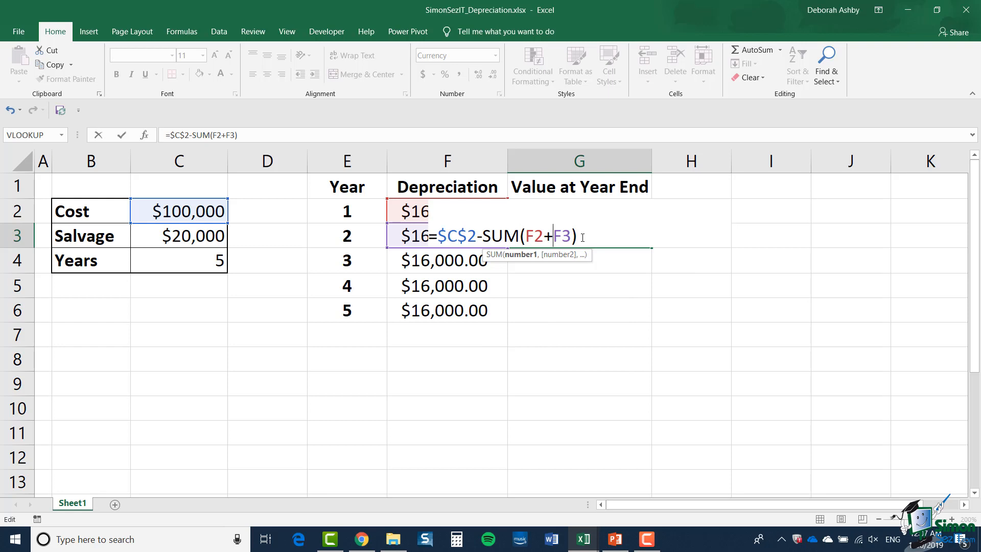
key(BackSpace)
text(:)
key(Return)
Step: Copy the G3 formula down to G4 and inspect the references in the copied formula
click(583, 237)
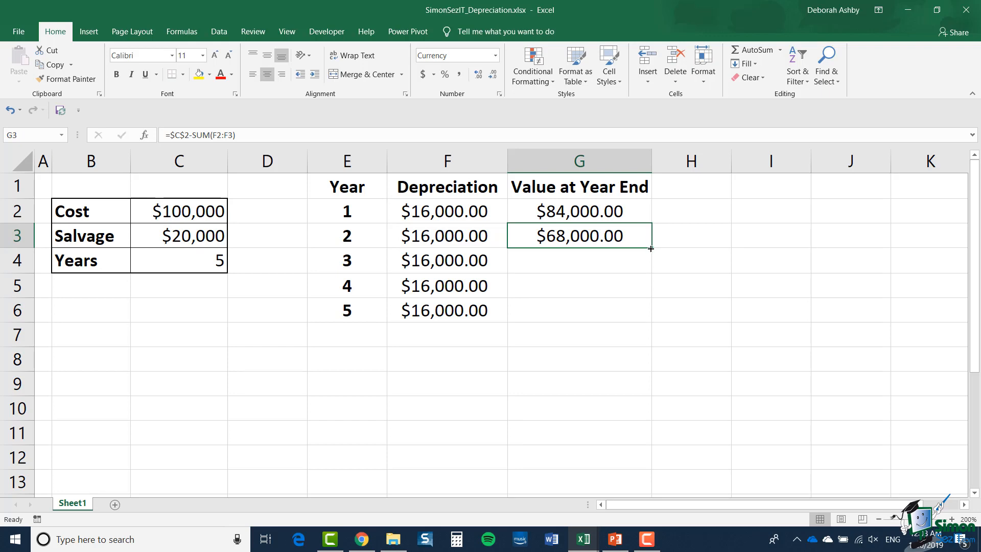
drag(652, 247, 652, 266)
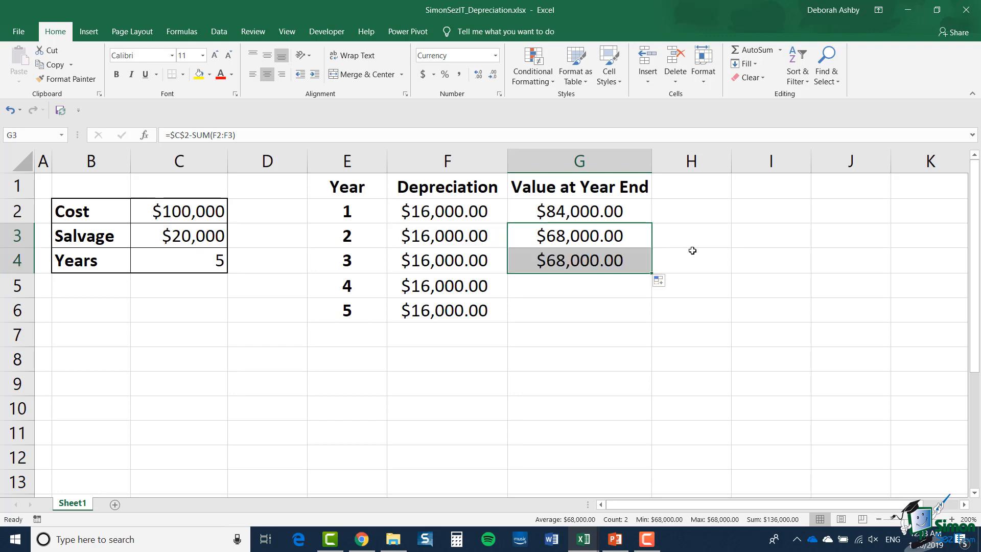
click(632, 261)
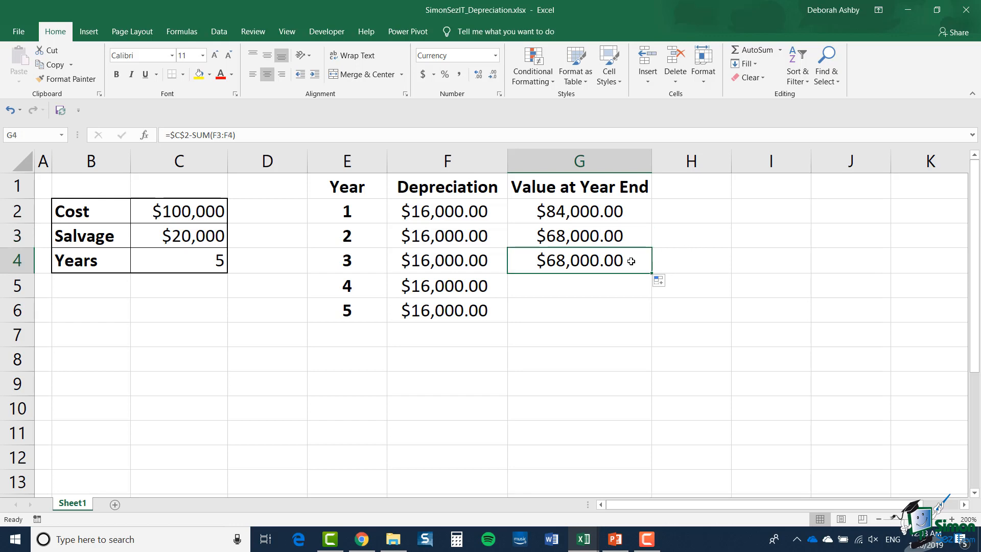
double_click(632, 261)
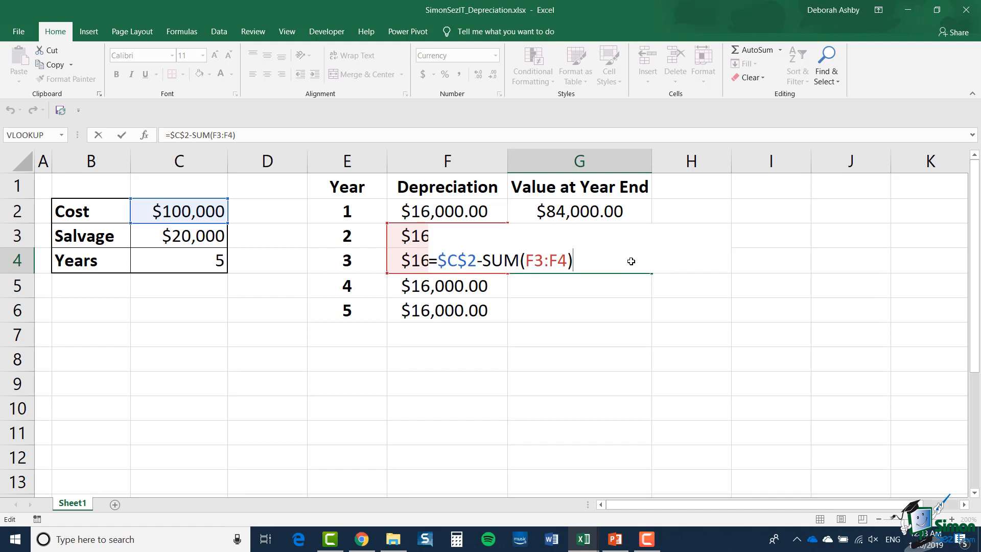
Step: Anchor the start of the sum range in G3 to give =$C$2-SUM($F$2:F3), and copy the formula down to G4
double_click(555, 232)
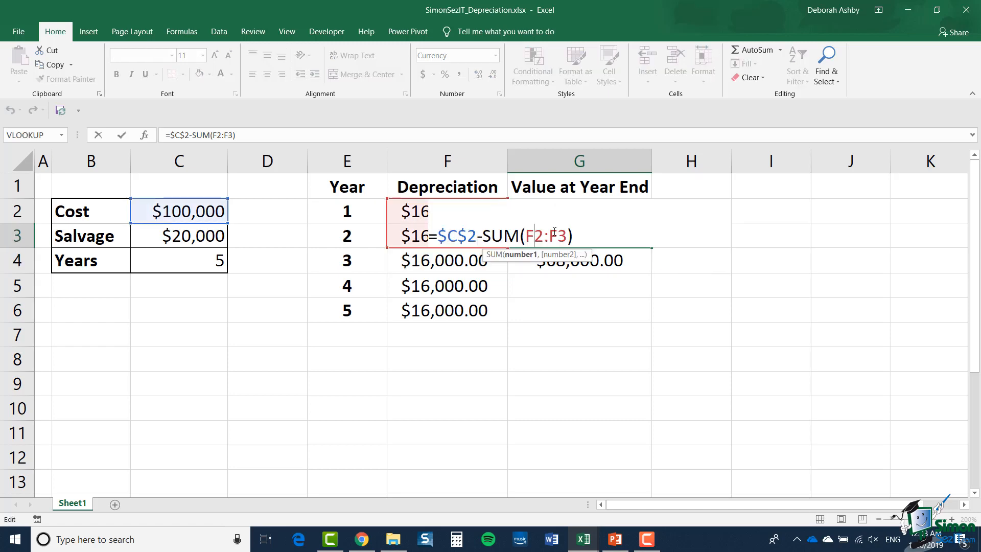
key(F4)
key(Return)
click(555, 235)
drag(651, 247, 677, 261)
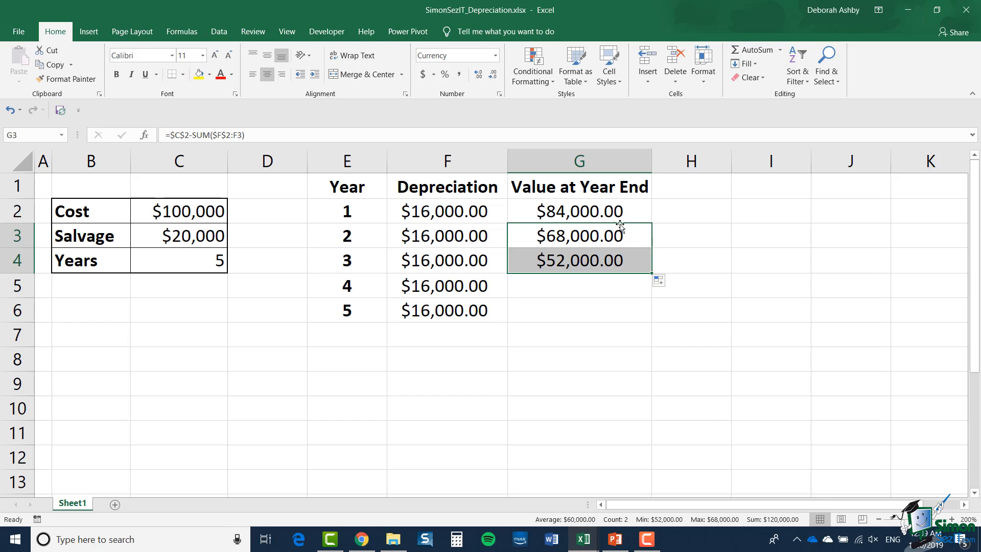
Step: Change the G2 formula to =$C$2-SUM($F$2:F2) and fill it down through G6
click(598, 214)
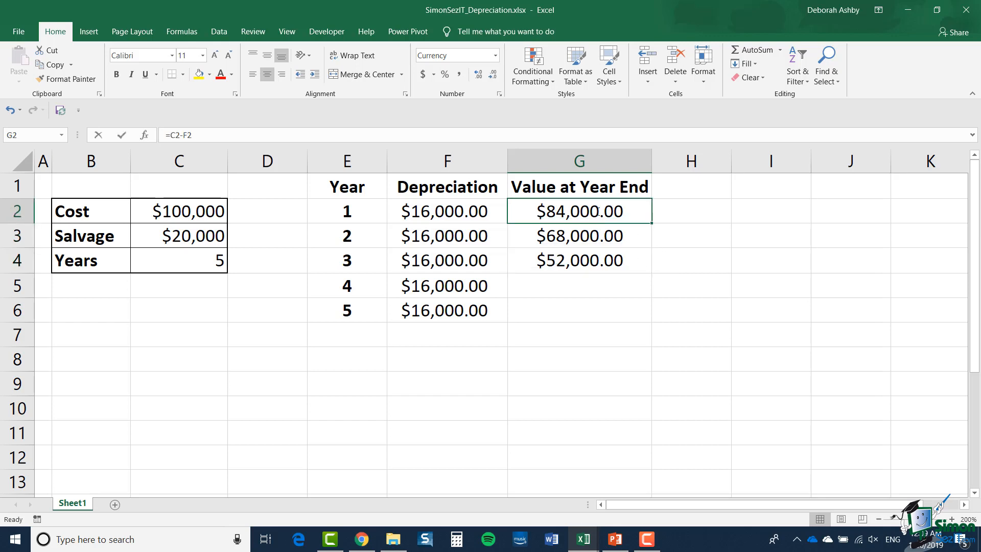
double_click(598, 214)
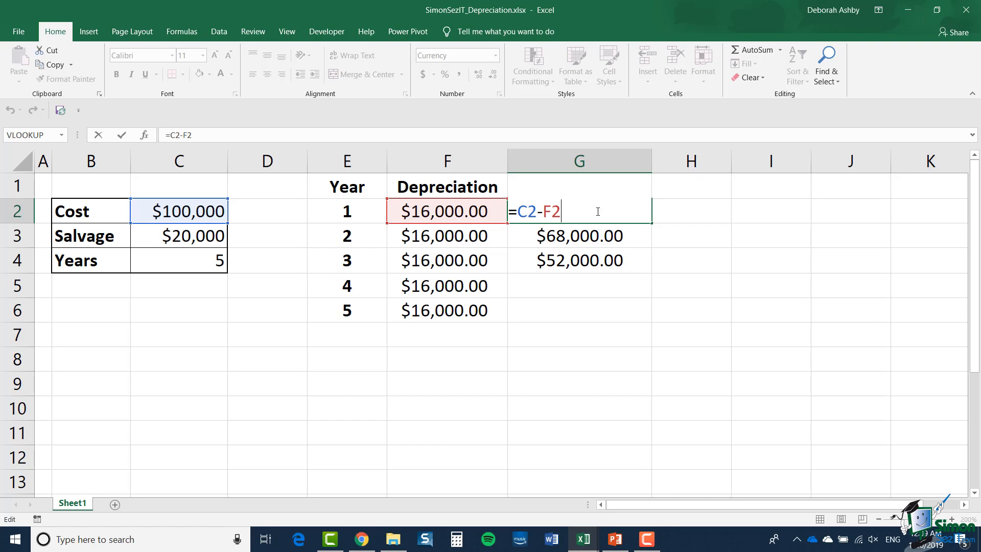
click(527, 210)
key(F4)
click(561, 205)
text(SUM()
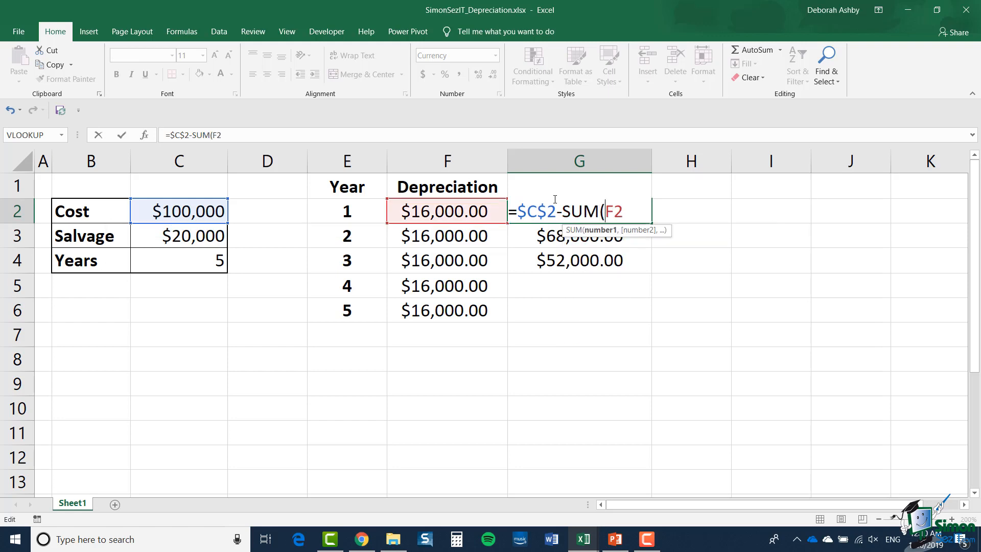
key(Right)
key(F4)
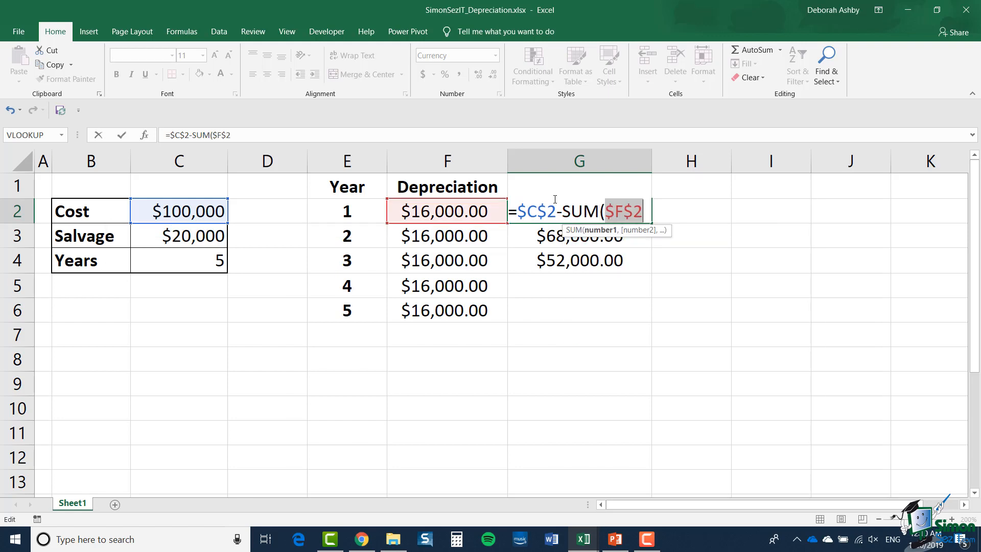
text(:F2))
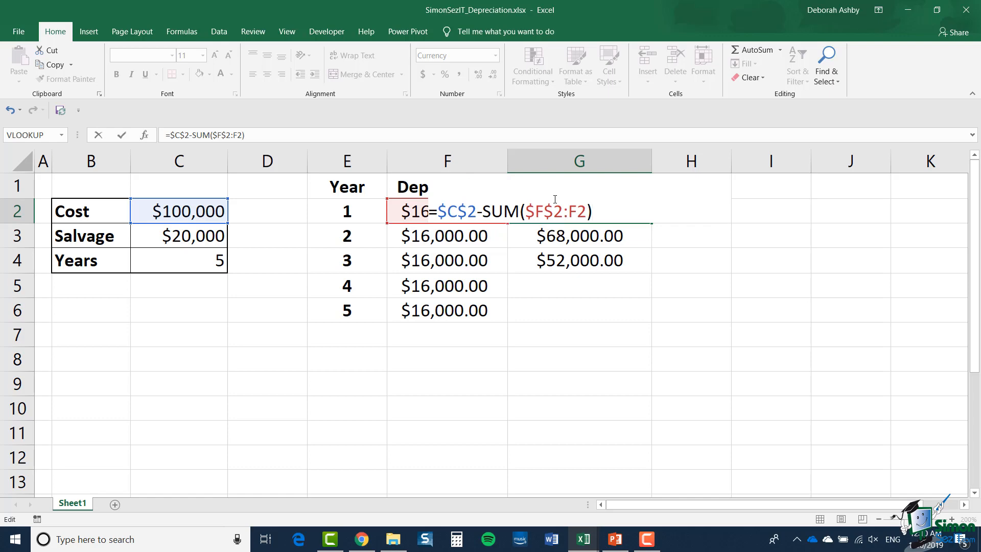
key(ctrl+Return)
drag(651, 223, 653, 318)
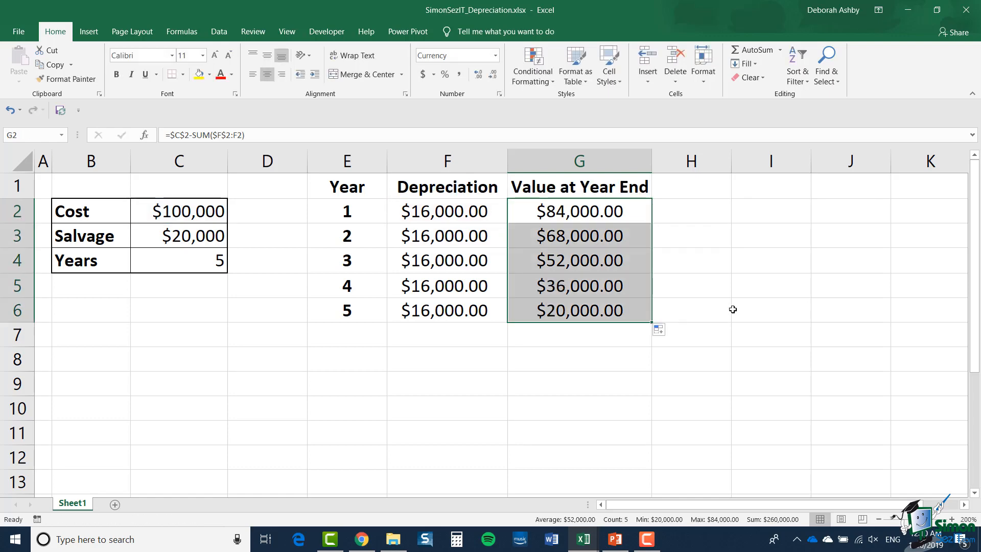
click(792, 317)
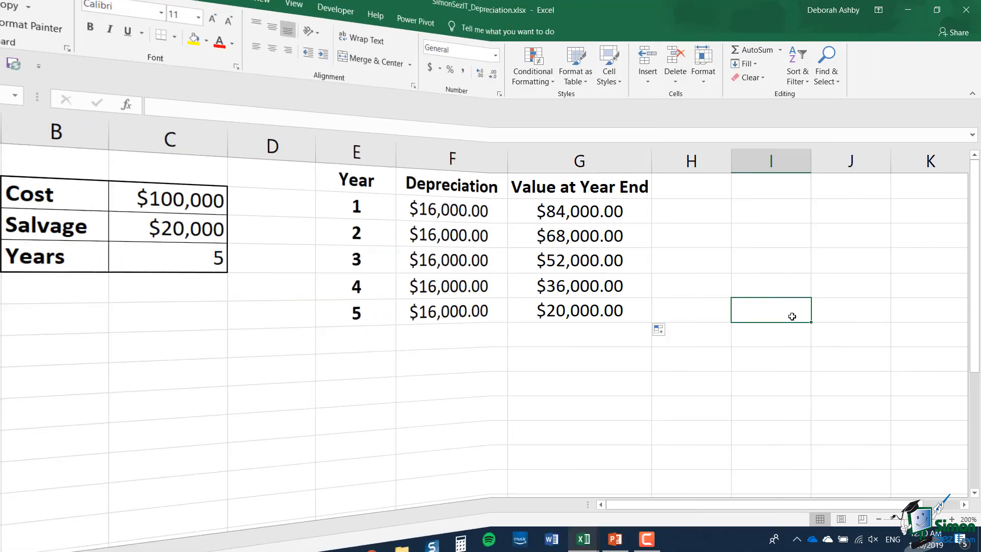